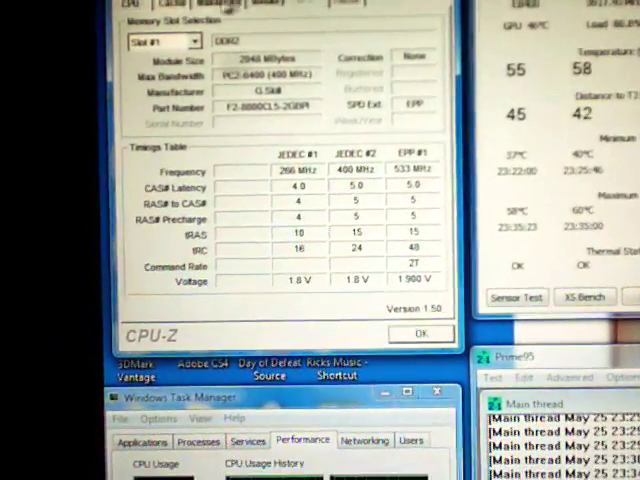
- Show the Mainboard tab with the BIOSTAR TPower I45 on a P45 chipset
left_click(212, 24)
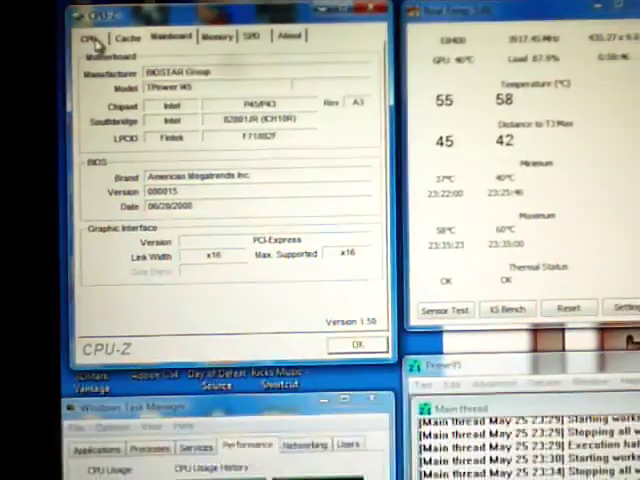
- Return to the CPU tab showing the E8400 at 3917 MHz (435 MHz × 9)
left_click(86, 75)
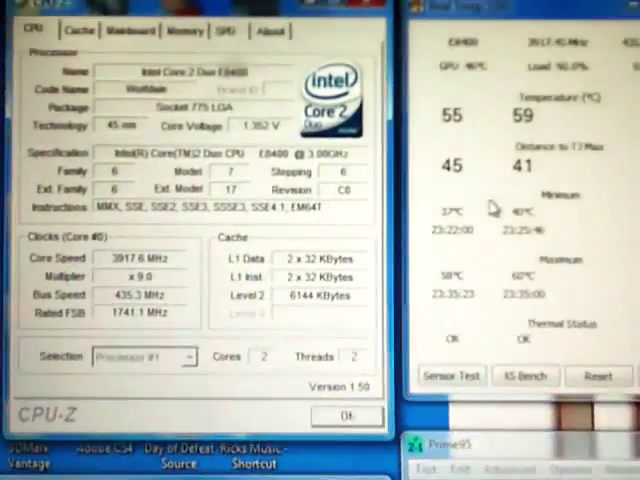